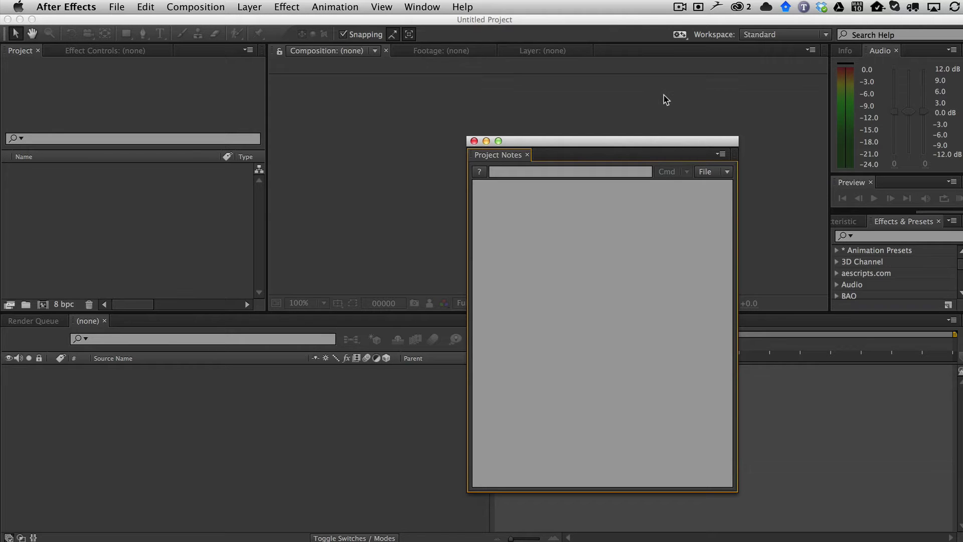
Dock the floating Project Notes panel as a tab beside Project and lengthen it downward.
left_click_drag(602, 141, 507, 129)
left_click(422, 6)
key("Escape")
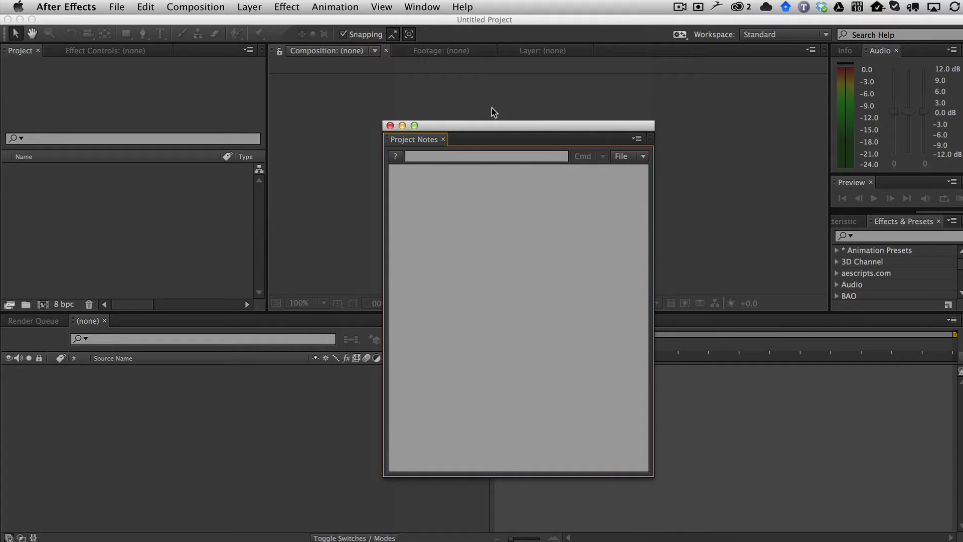
left_click_drag(387, 143, 71, 54)
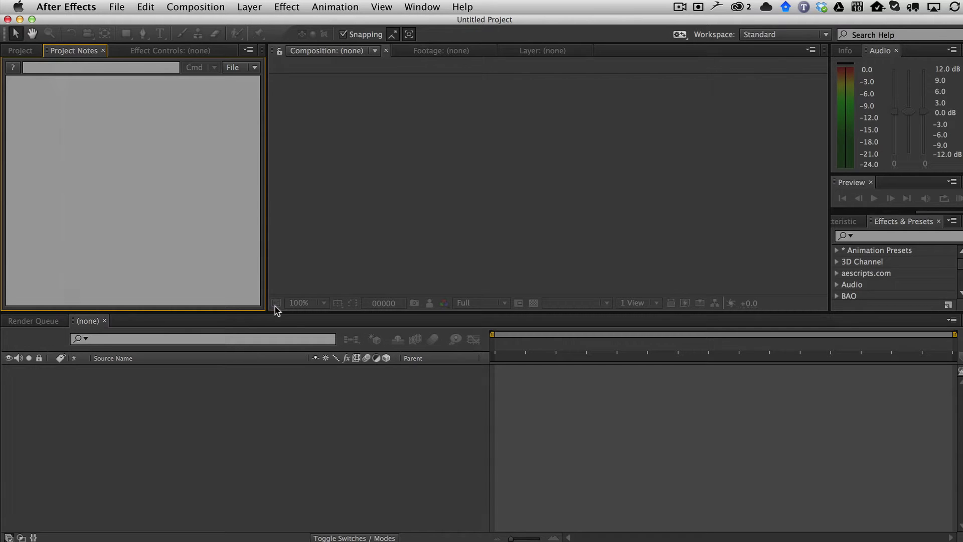
left_click_drag(259, 309, 273, 362)
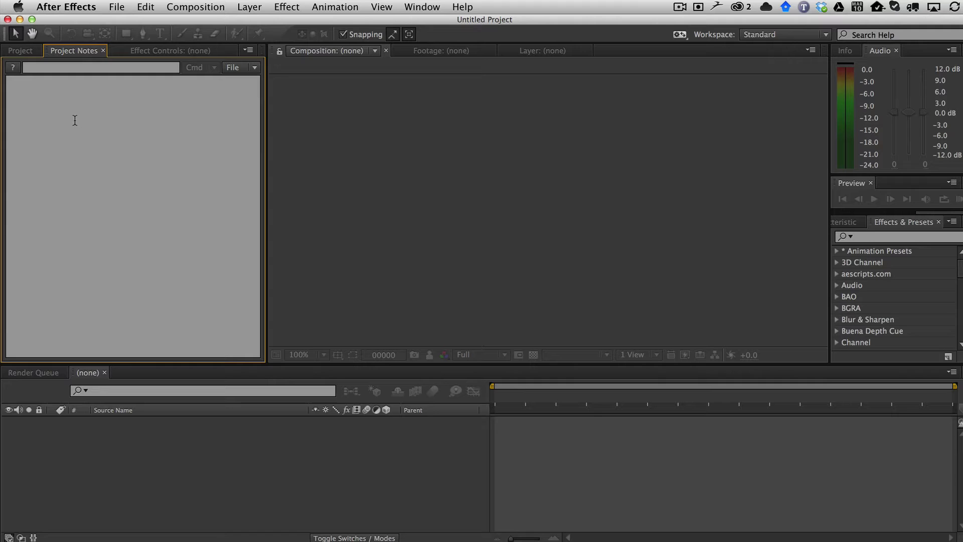
Type 'Note 1' into the empty note and save it as Note 1.
left_click(59, 116)
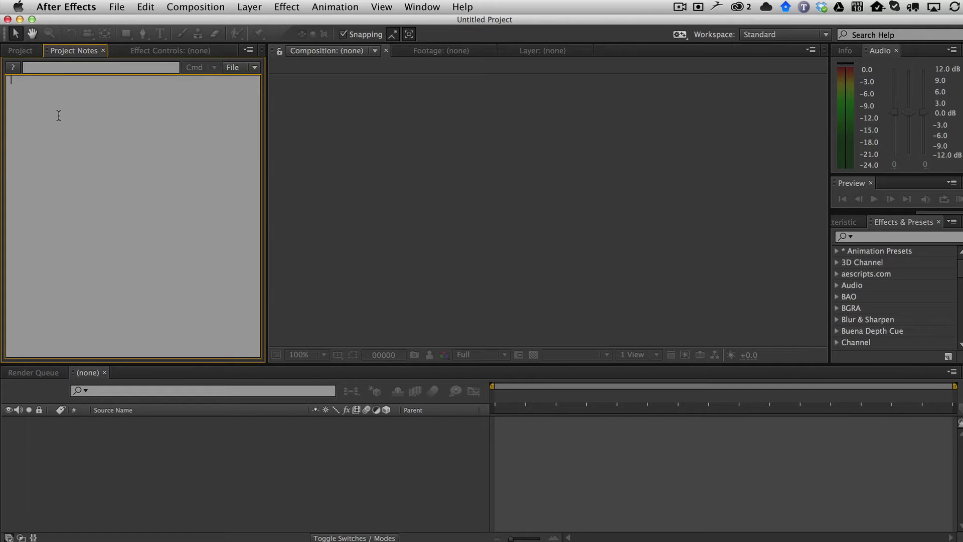
type("Note 1")
left_click(247, 68)
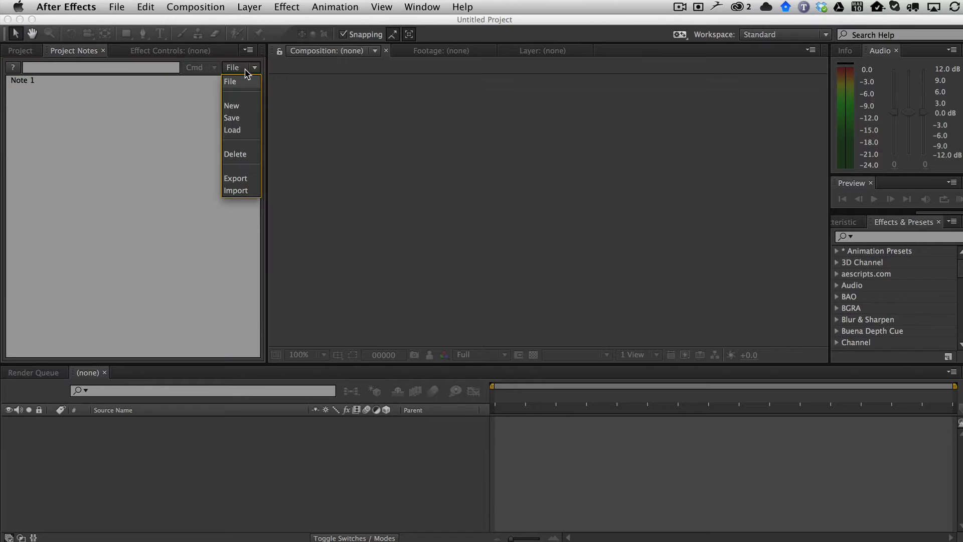
left_click(232, 120)
left_click(734, 278)
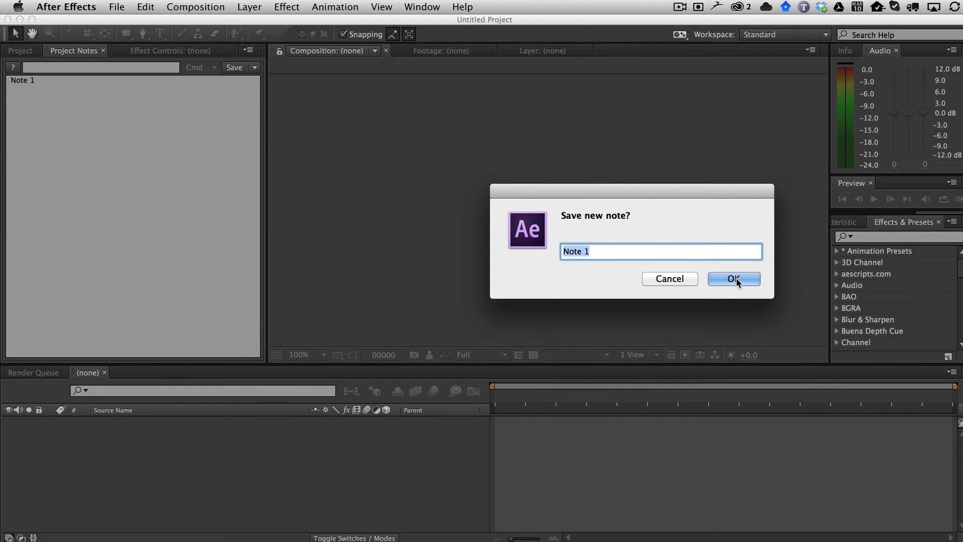
Start a new note reading 'Note 2', save it, then show the saved-notes list.
left_click(236, 72)
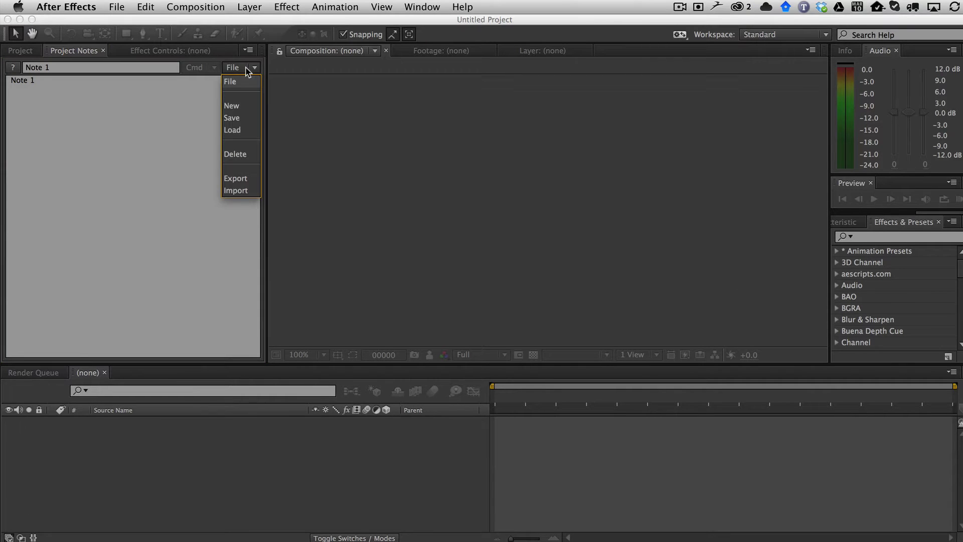
left_click(243, 105)
left_click(163, 118)
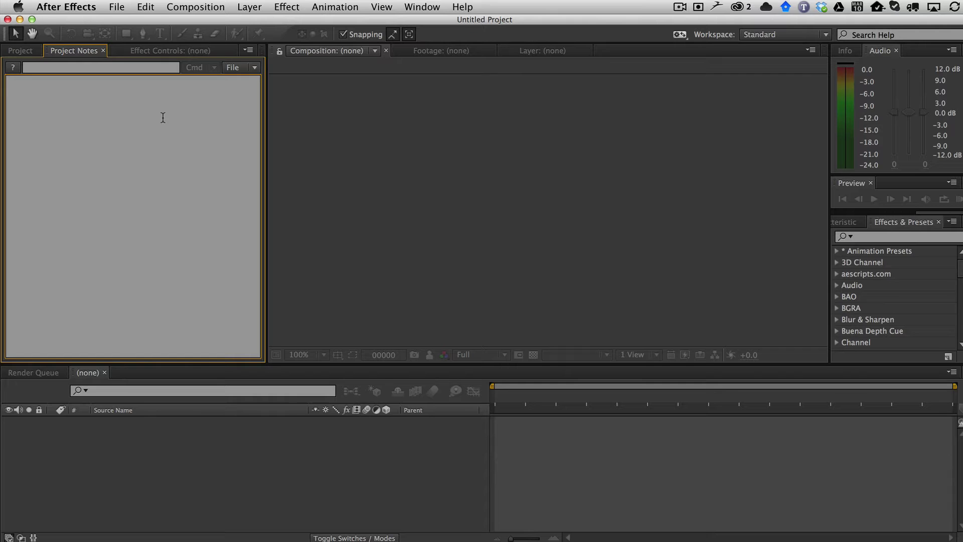
type("Note 2")
left_click(251, 67)
left_click(233, 118)
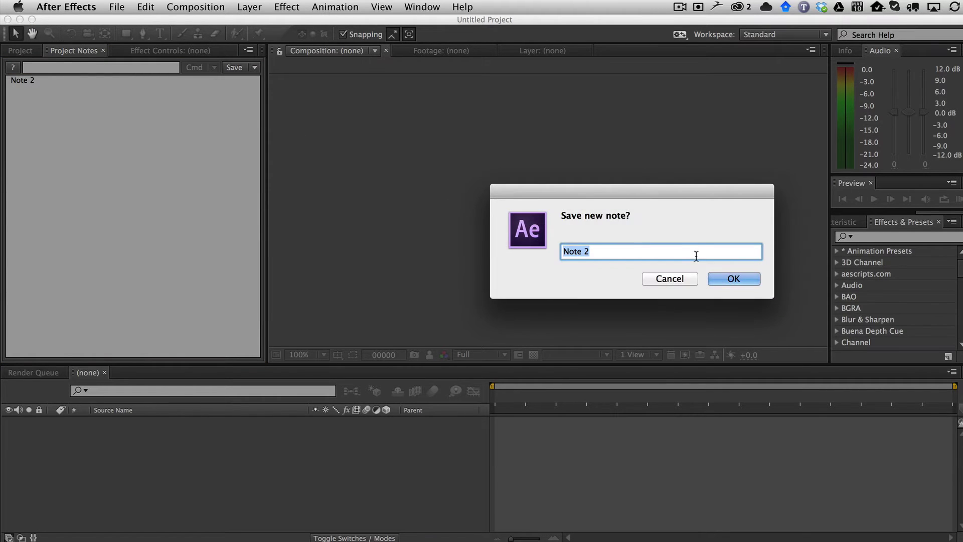
left_click(740, 277)
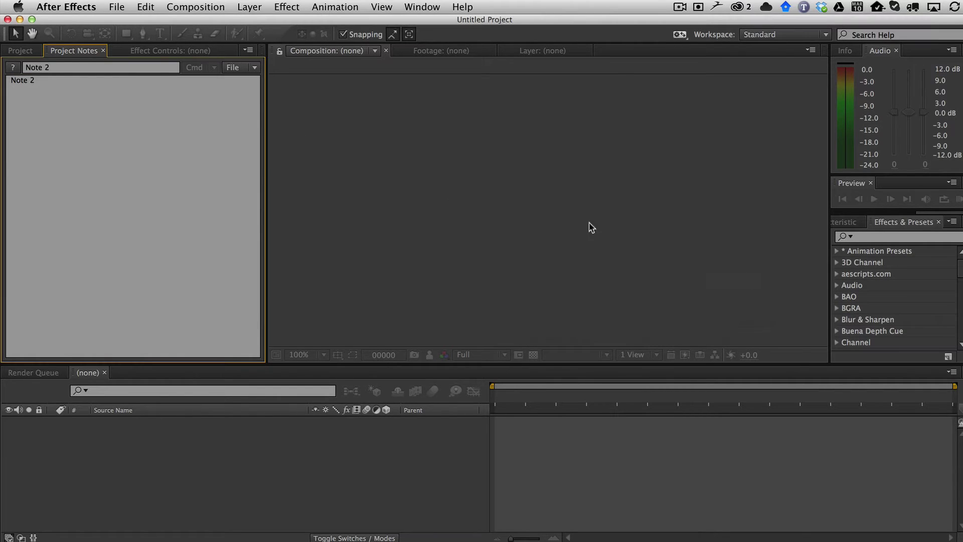
left_click(239, 67)
left_click(236, 130)
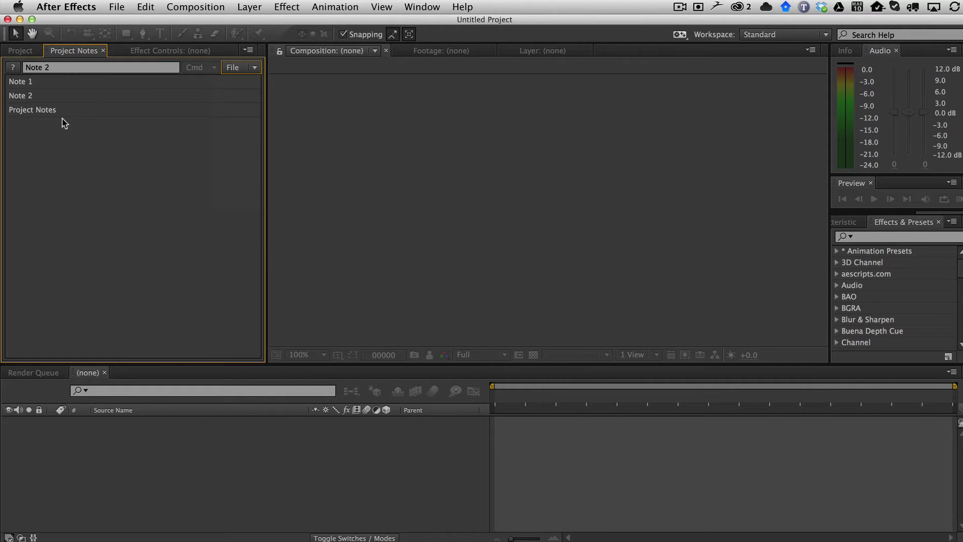
Load Note 1 from the saved-notes list so the panel reads 'Note 1'.
left_click(31, 83)
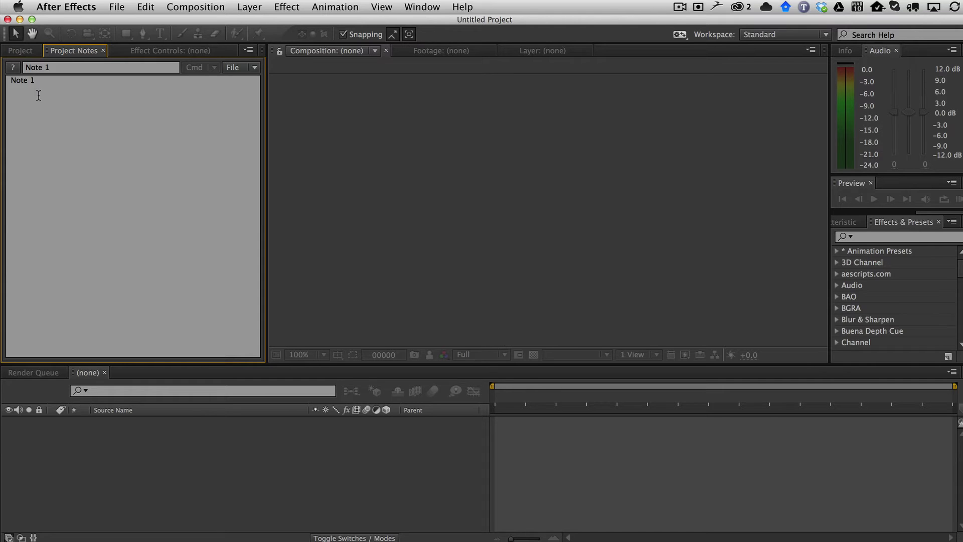
Enable Auto save and Advance in the Project Notes settings and confirm.
left_click(12, 69)
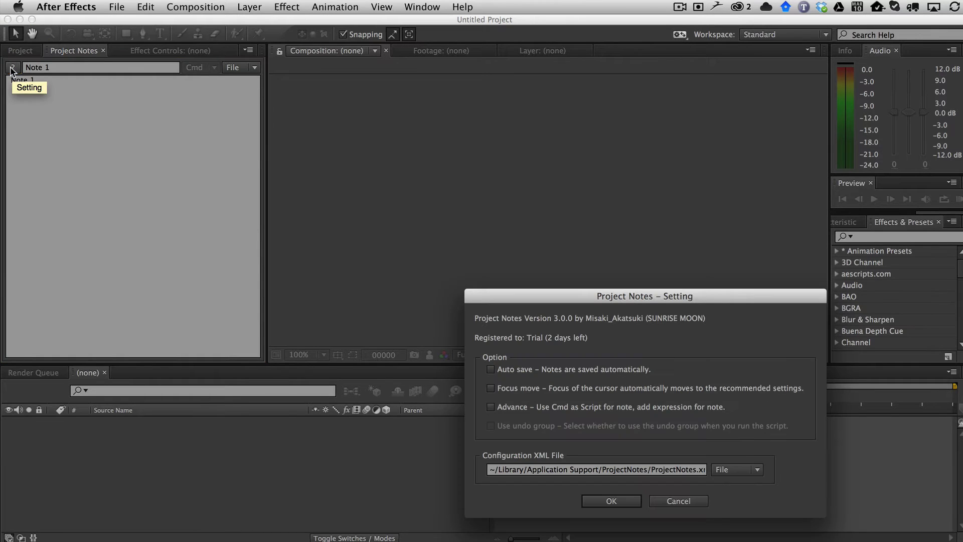
left_click_drag(590, 300, 458, 144)
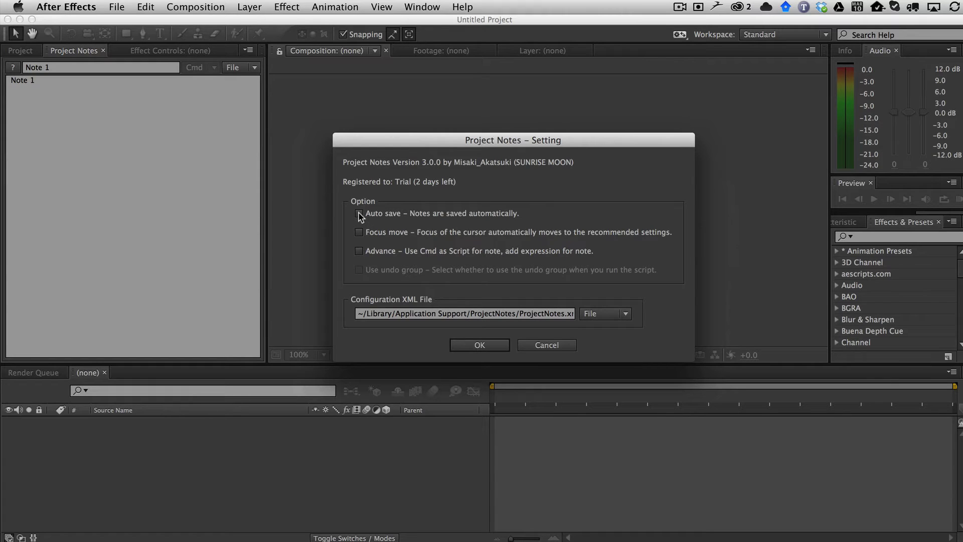
left_click(359, 214)
left_click(358, 252)
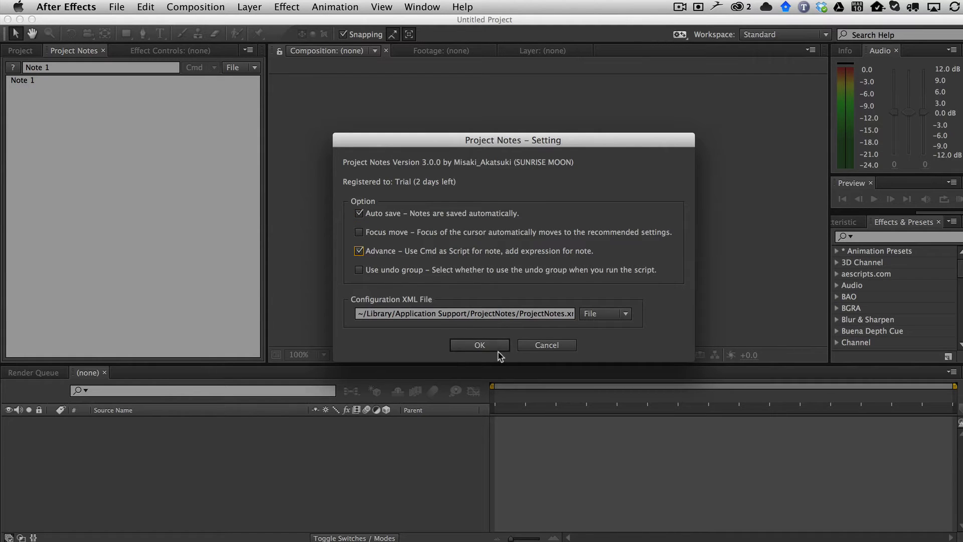
left_click(479, 345)
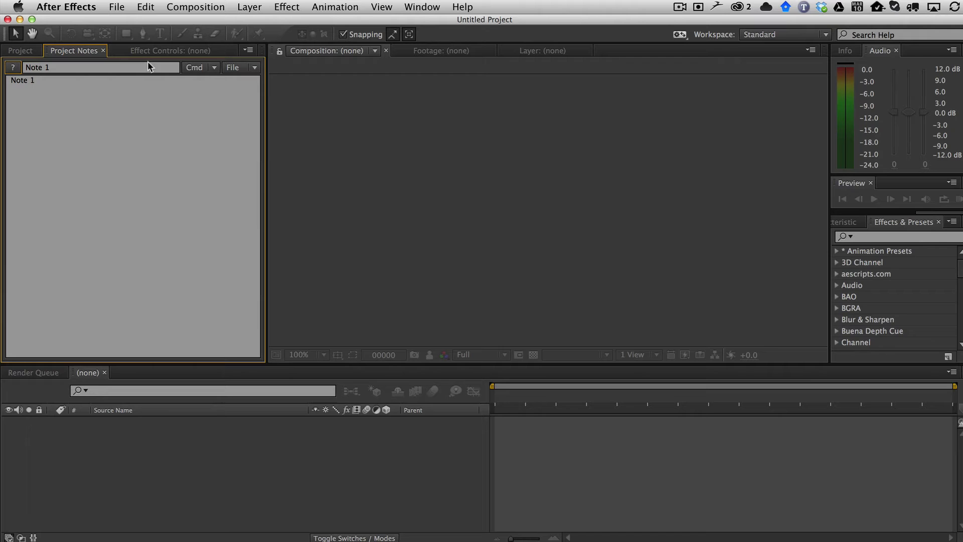
Start a new note containing alert("hi");.
left_click(214, 72)
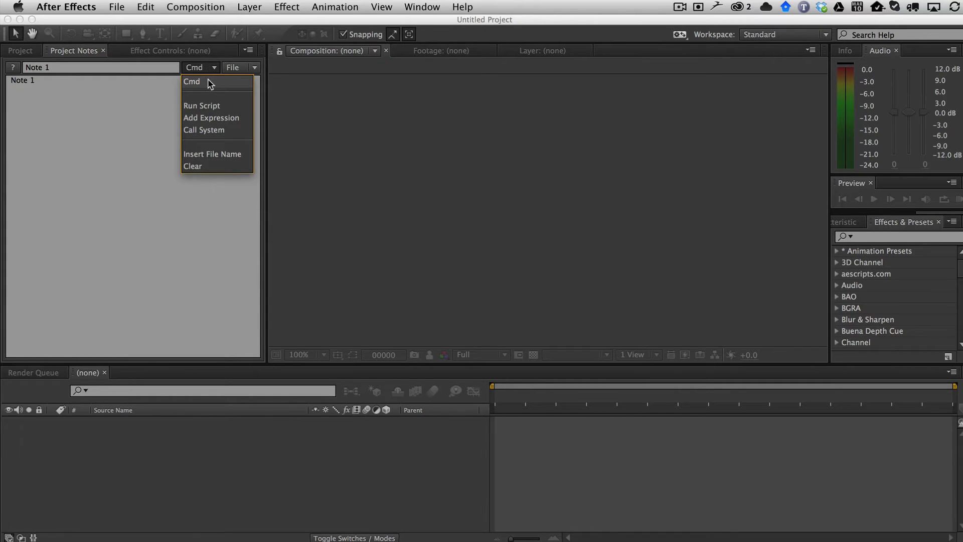
left_click(193, 167)
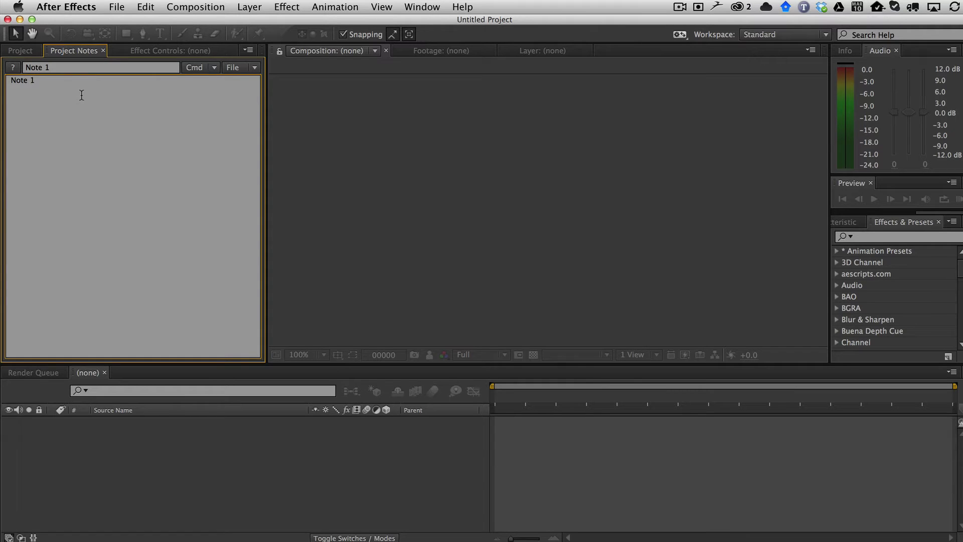
key("super+a")
left_click(241, 67)
left_click(237, 106)
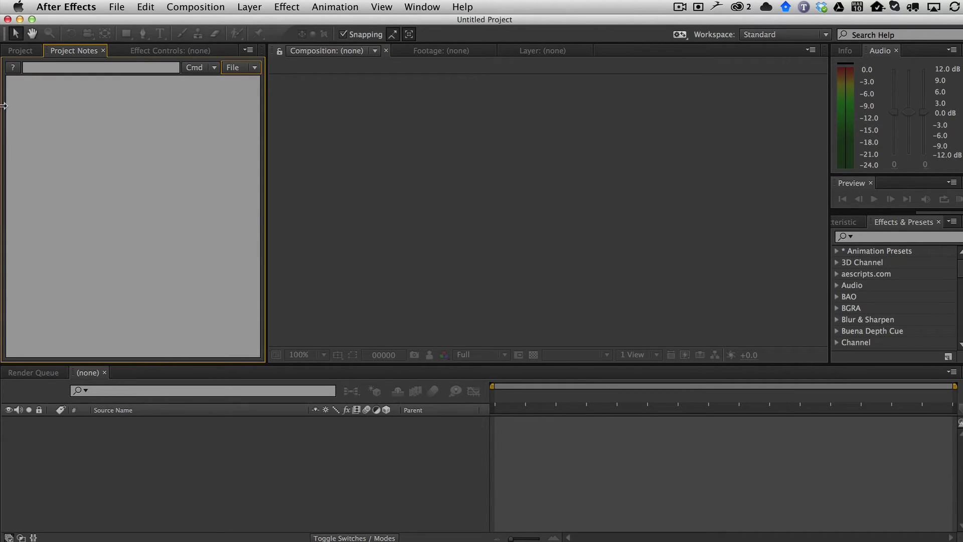
left_click(89, 106)
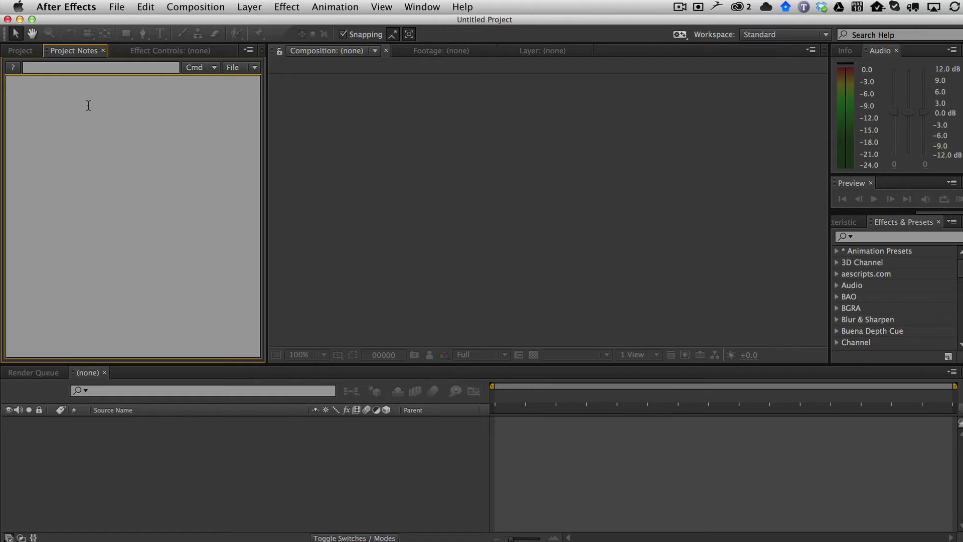
type("alert(\"hi\");")
Run the note as a script and dismiss the resulting 'hi' alert.
left_click(209, 68)
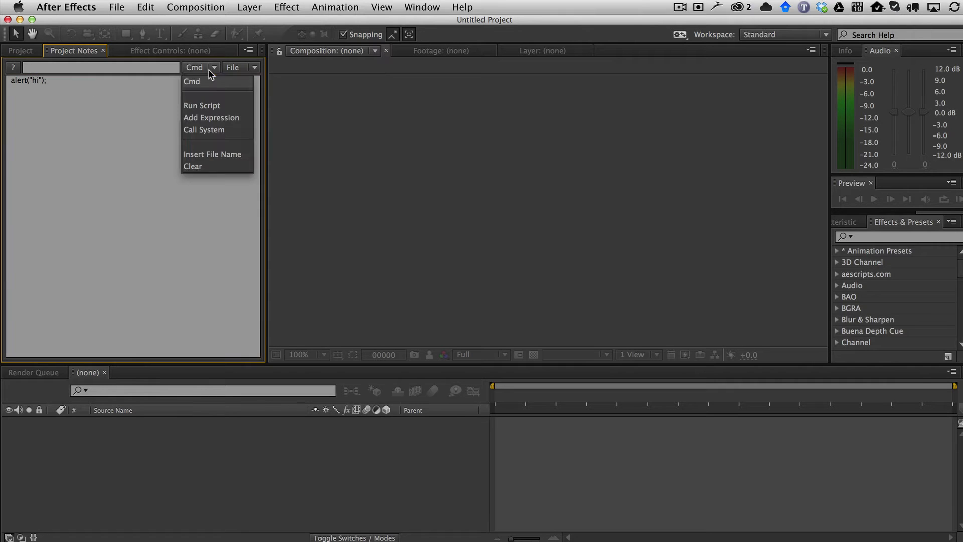
left_click(202, 106)
left_click_drag(559, 193, 351, 153)
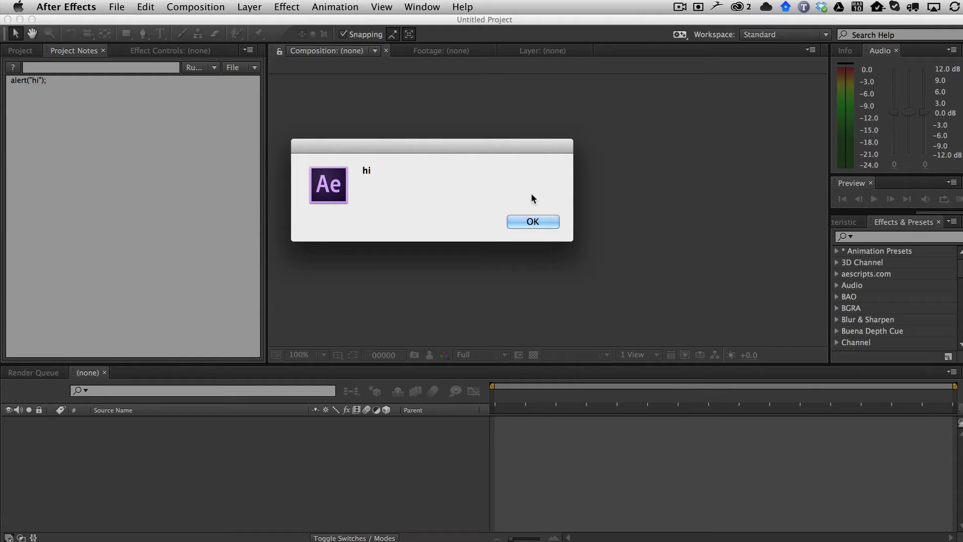
left_click(525, 222)
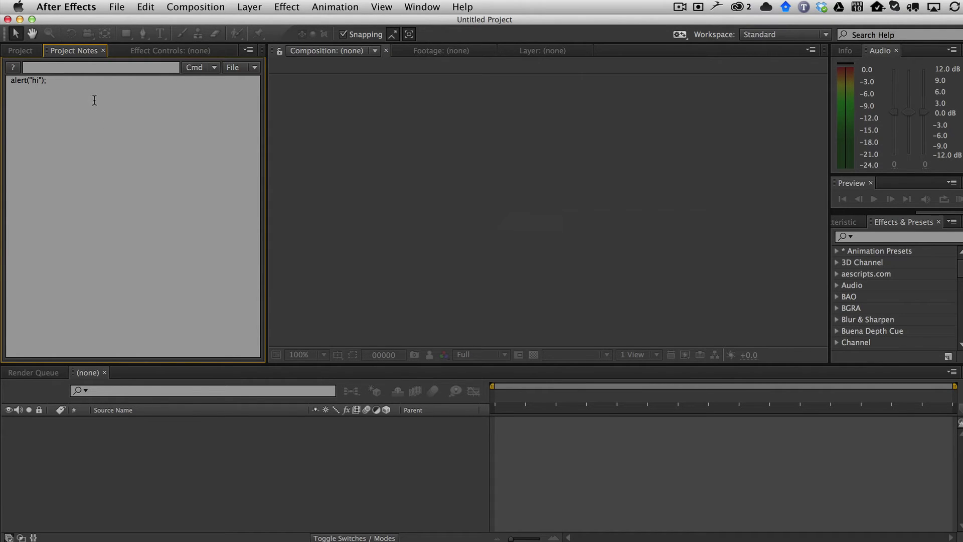
Create Comp 1 with a Black Solid 1 layer and reveal its Position property.
key("super+a")
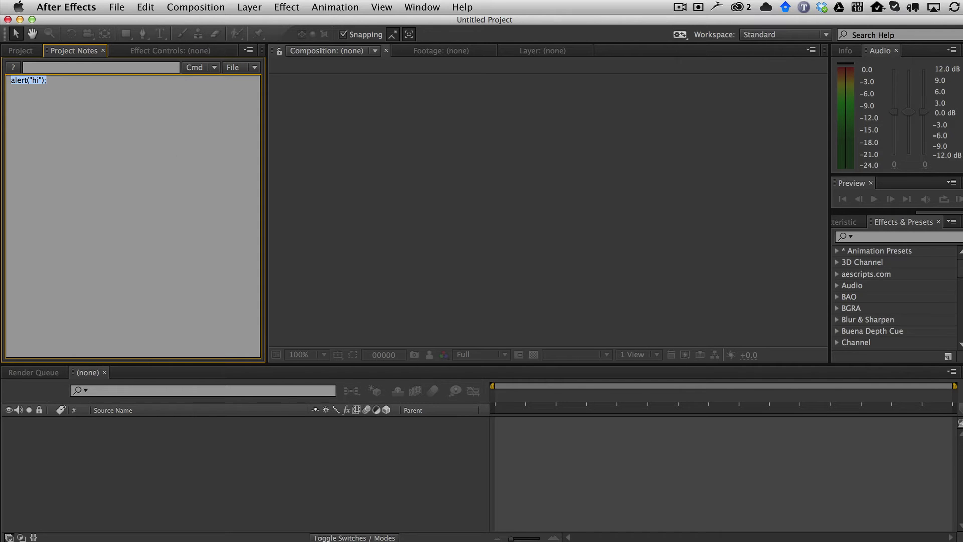
left_click(251, 449)
key("super+n")
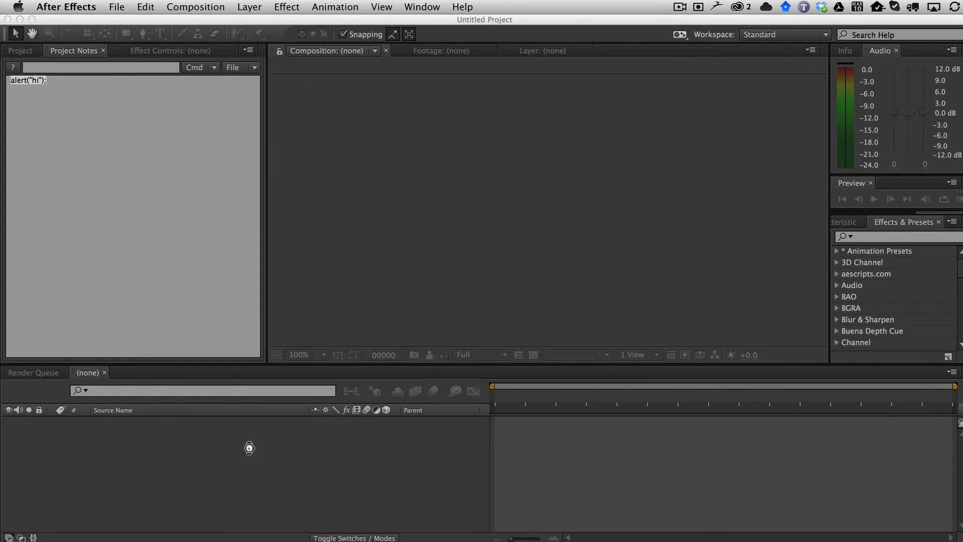
key("Return")
key("super+y")
key("Return")
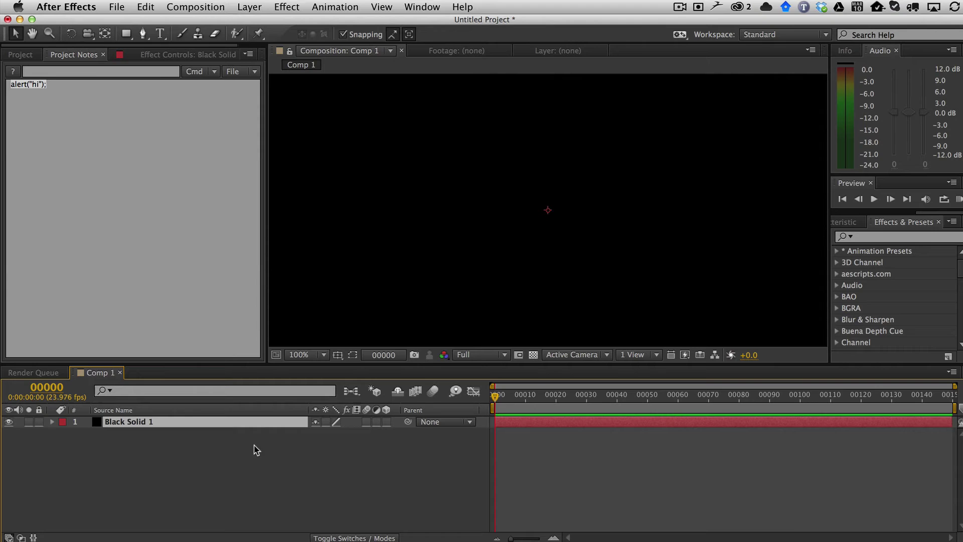
key("p")
Replace the note's text with wiggle(10,10);.
left_click(71, 155)
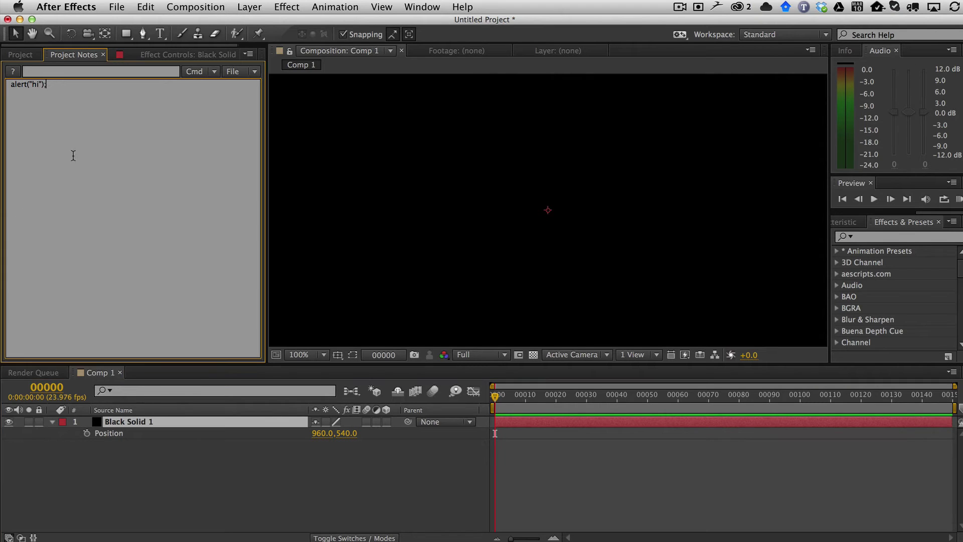
key("super+a")
type("wiggle(10,10);")
Name the note 'wiggle expression' and save it.
left_click(87, 73)
type("wiggle")
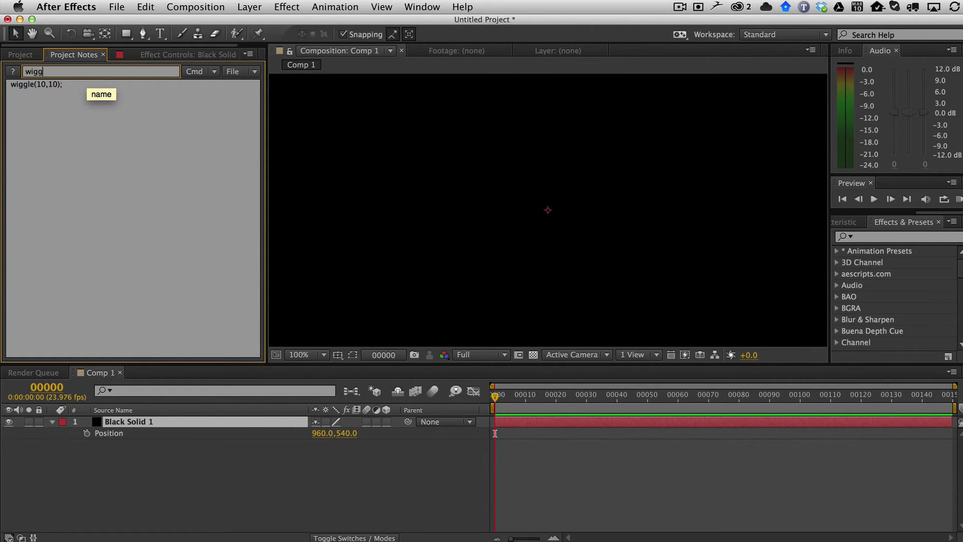
type(" expression")
left_click(236, 72)
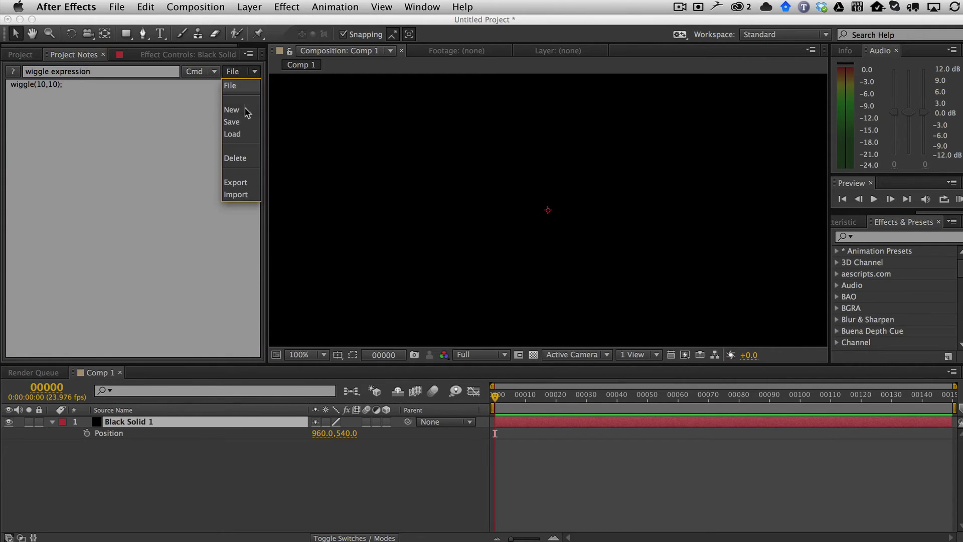
left_click(241, 121)
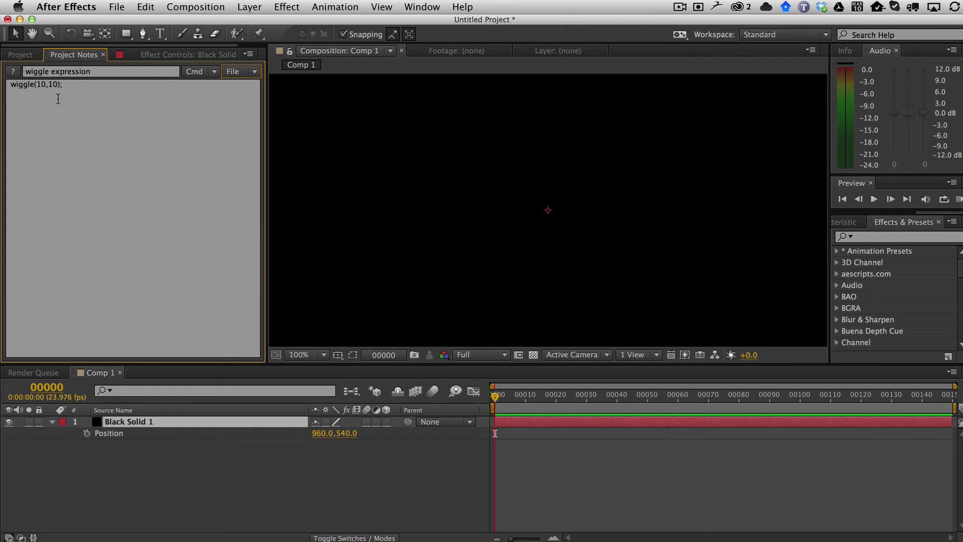
Reload the saved 'wiggle expression' note from the notes list.
left_click(254, 73)
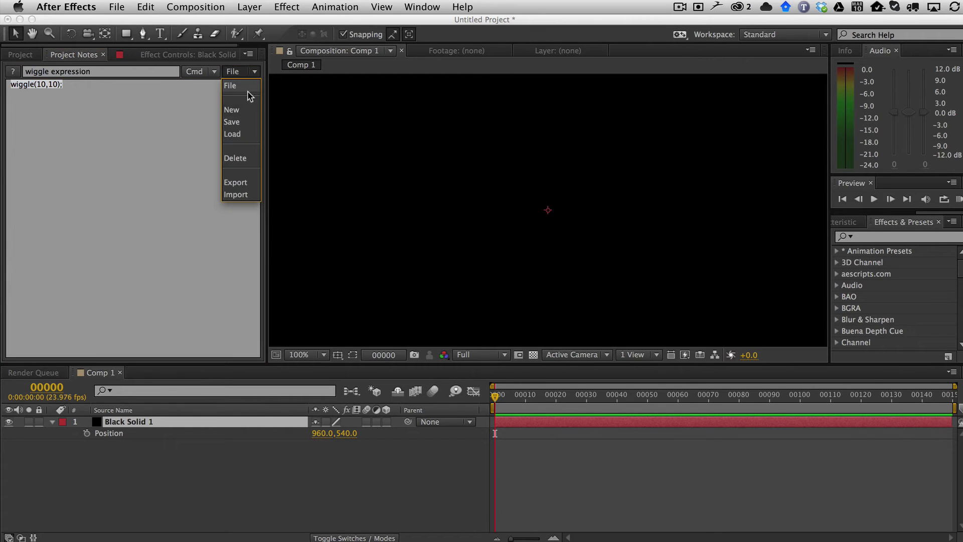
left_click(235, 135)
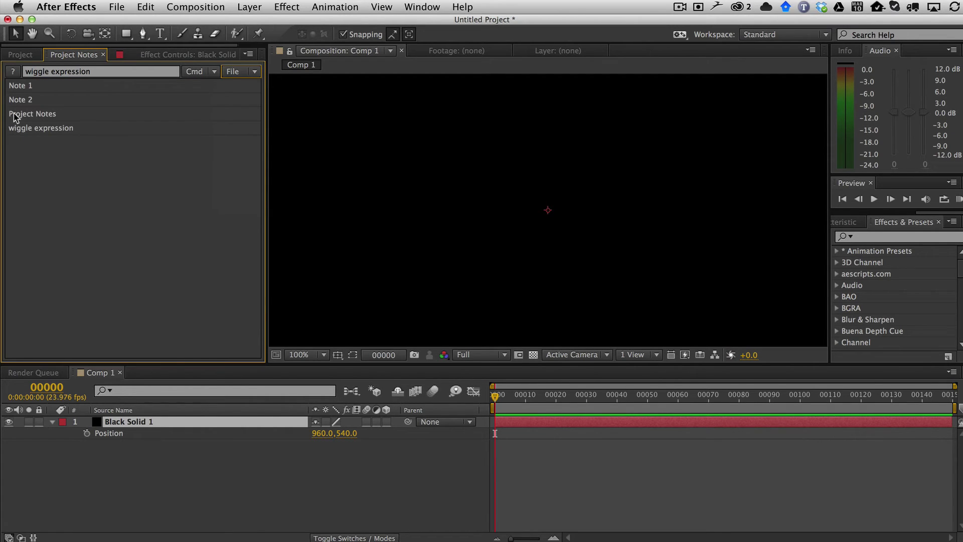
left_click(56, 133)
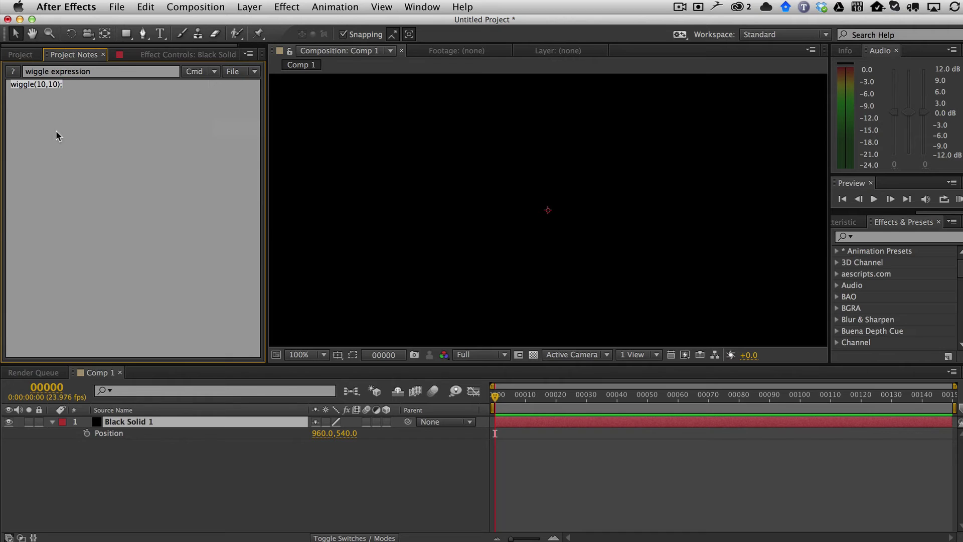
Add the wiggle(10,10); note as an expression on Black Solid 1's Position and reveal it.
left_click(103, 435)
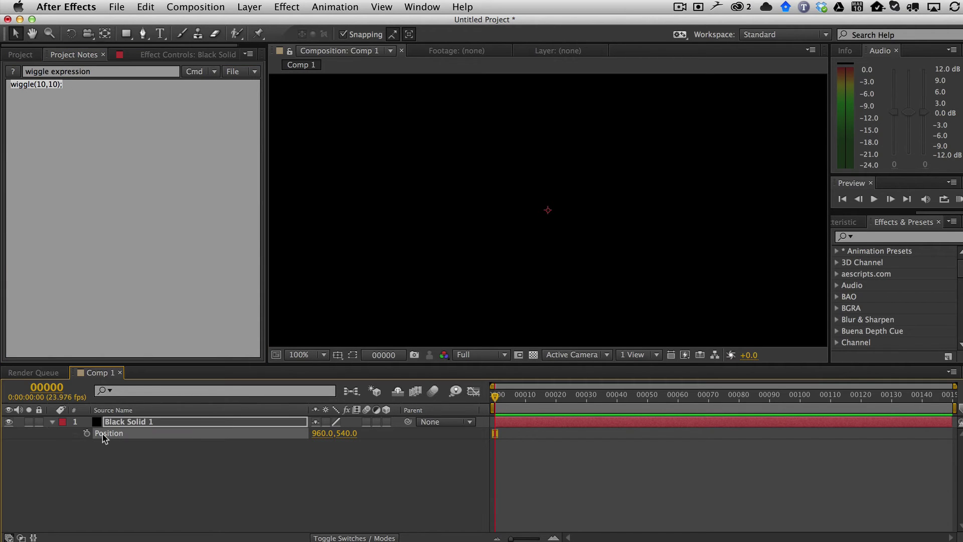
left_click(201, 72)
left_click(219, 121)
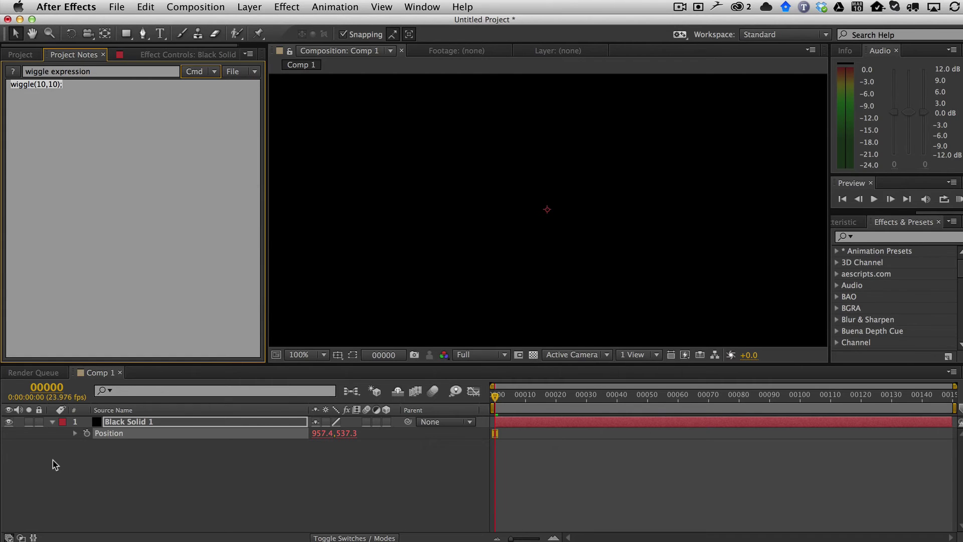
left_click(51, 444)
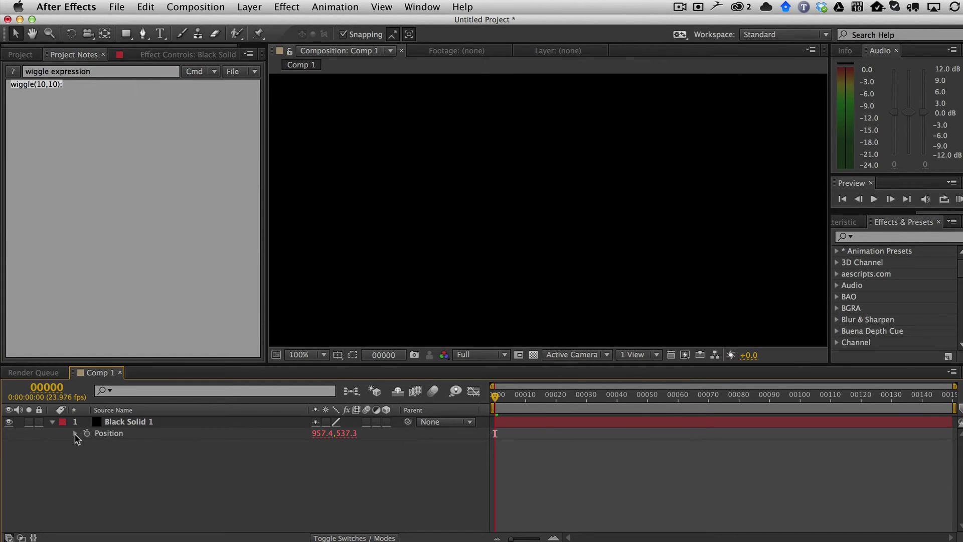
left_click(75, 433)
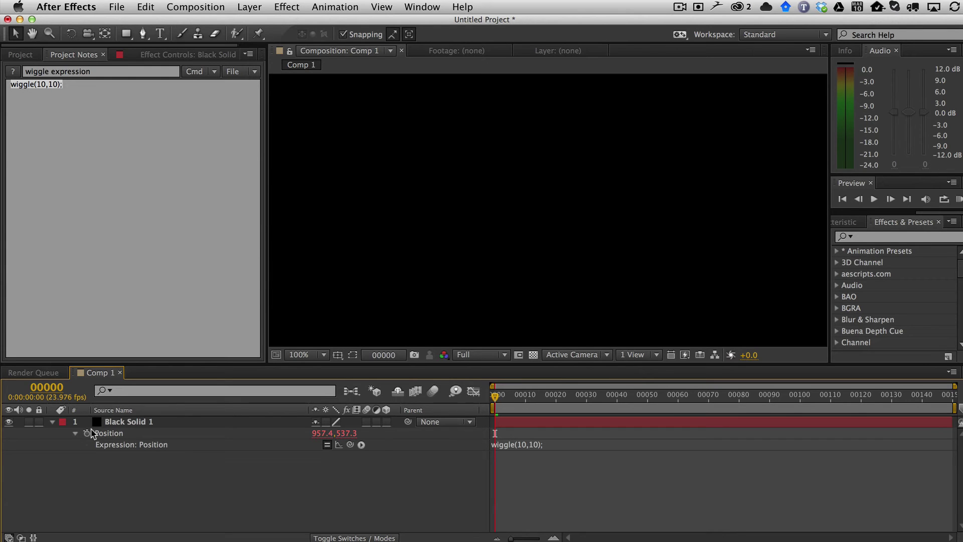
left_click(127, 255)
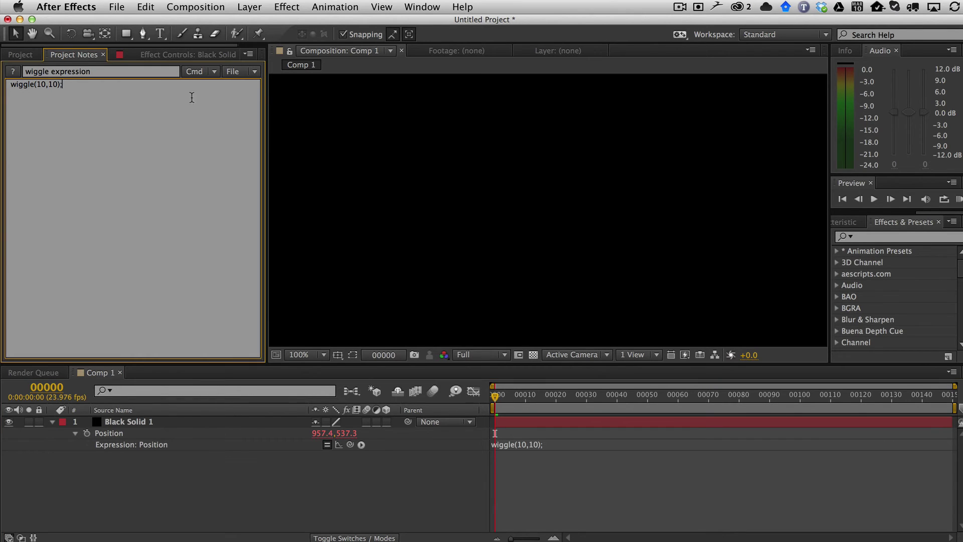
left_click(204, 73)
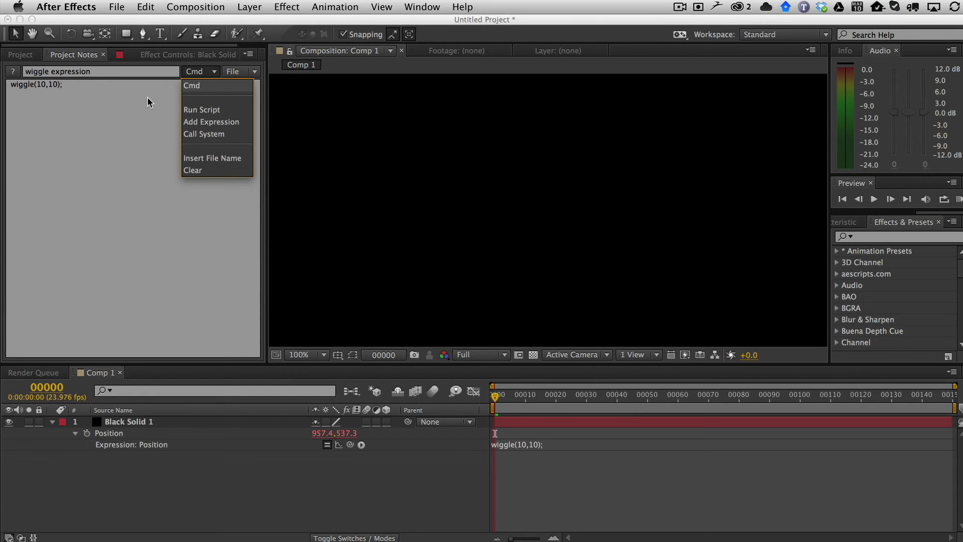
key("super+Tab")
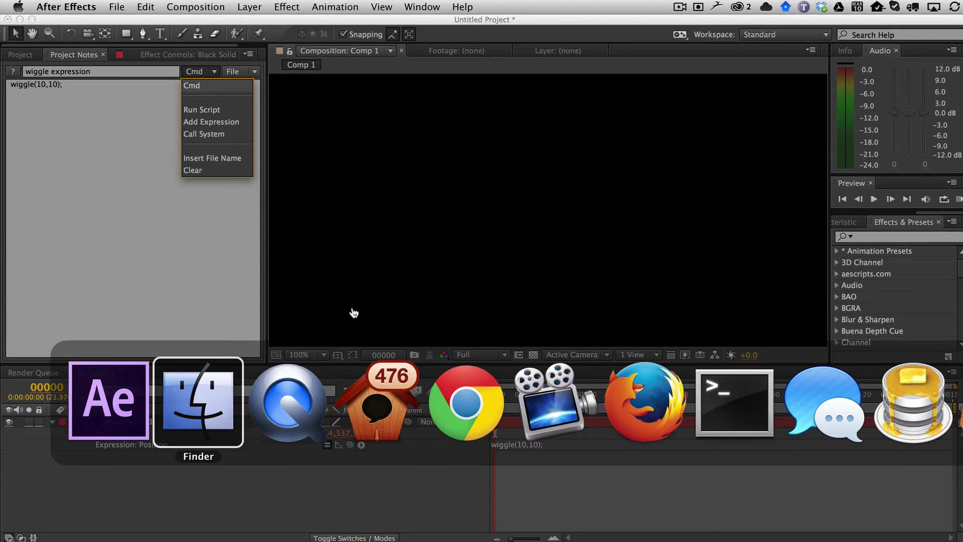
key("Escape")
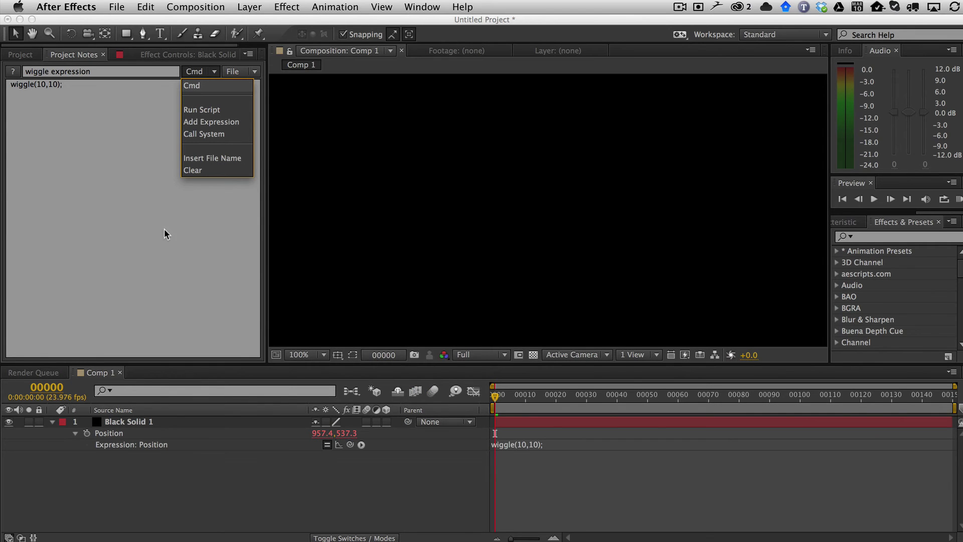
key("super+Tab")
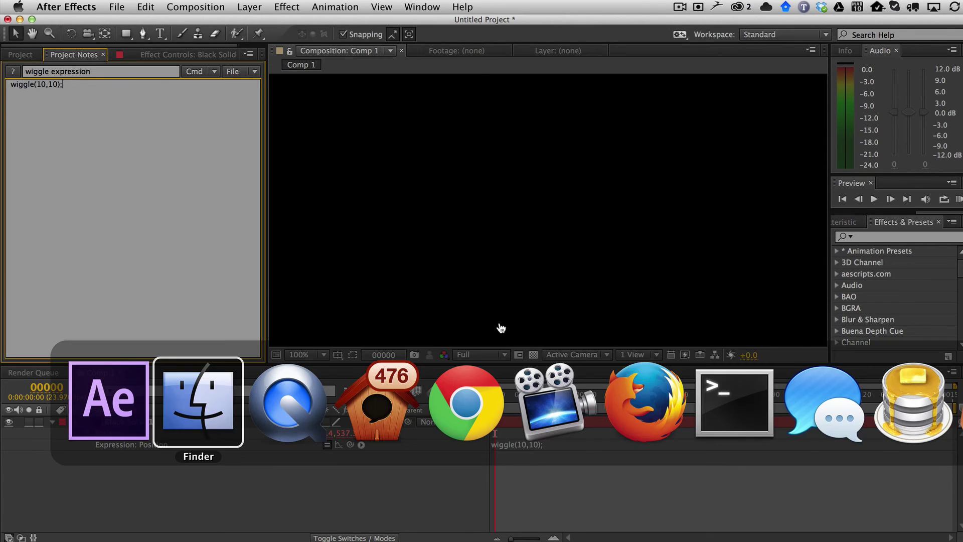
key("Escape")
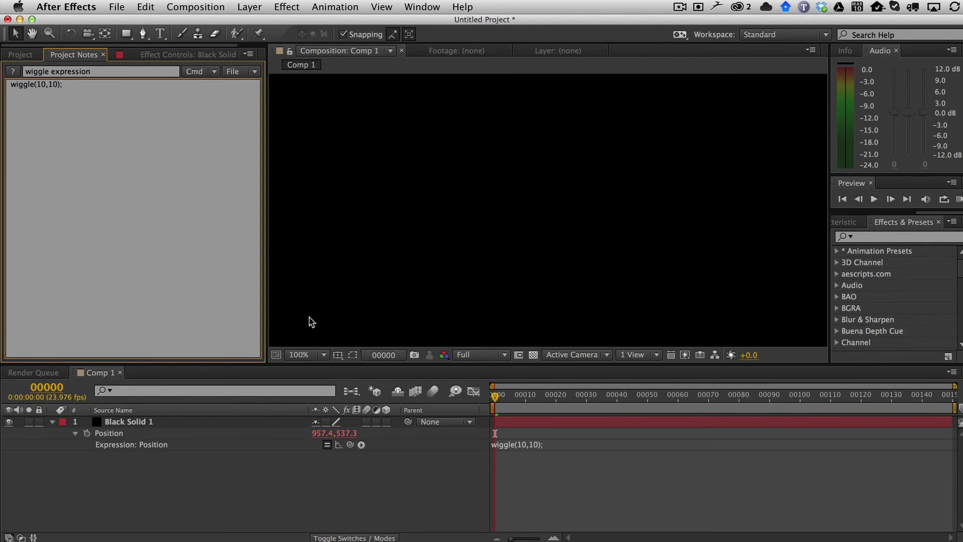
Switch to Finder and select test.txt in the Project Notes Demo folder.
key("super+Tab")
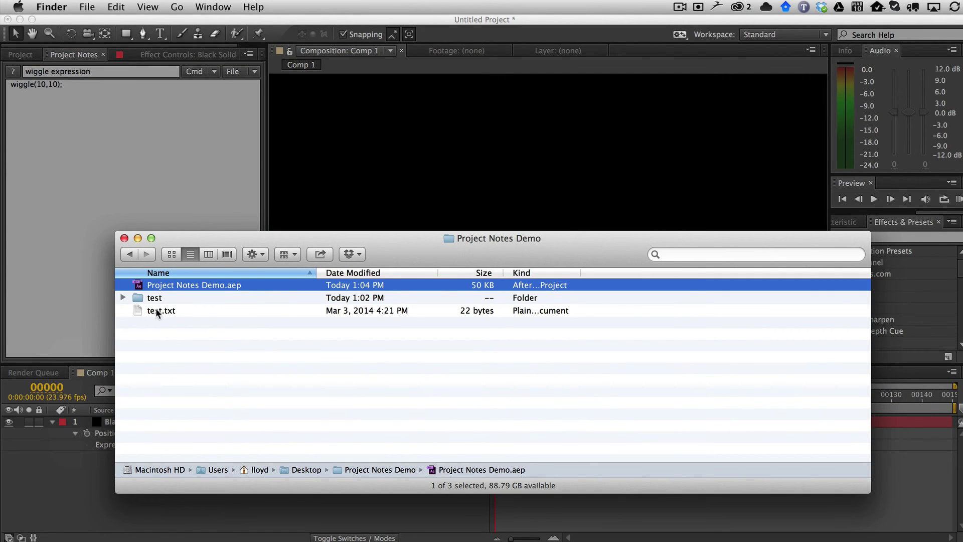
left_click(157, 313)
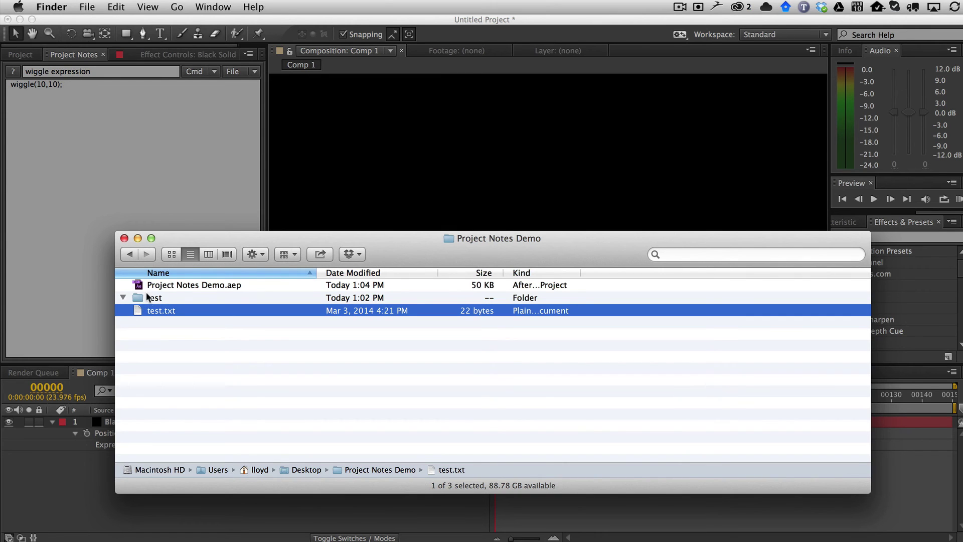
Start a new note in After Effects and paste the mv command into it.
left_click(170, 134)
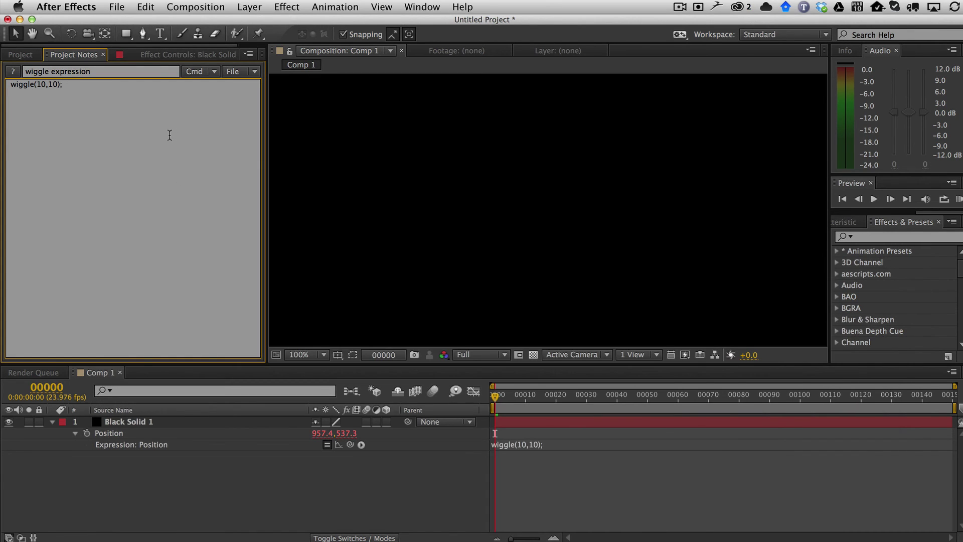
left_click(249, 72)
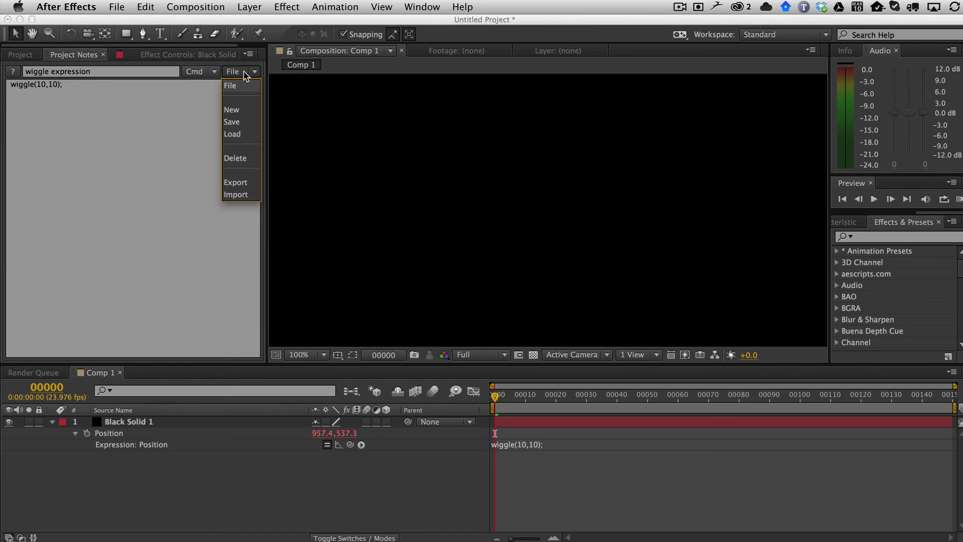
left_click(236, 113)
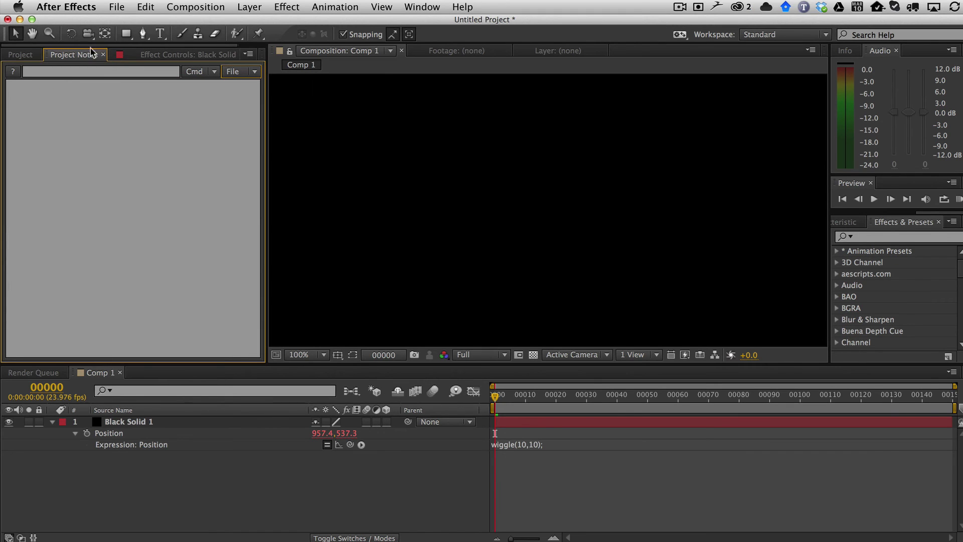
left_click(42, 97)
type("mv /Users/lloyd/Desktop/Project\\ Notes\\ Demo/test.txt /Users/lloyd/Desktop/Project\\ Notes\\ Demo/test")
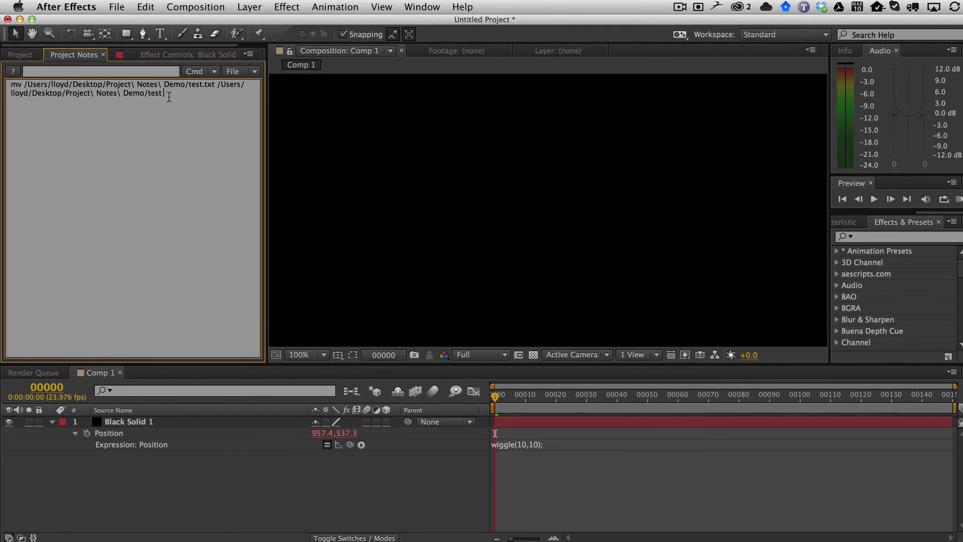
key("super+Tab")
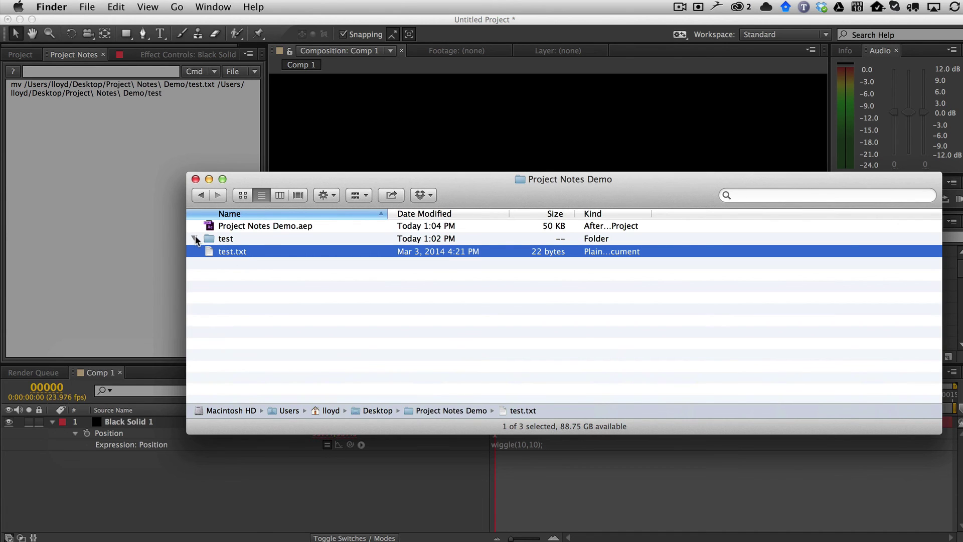
left_click(173, 237)
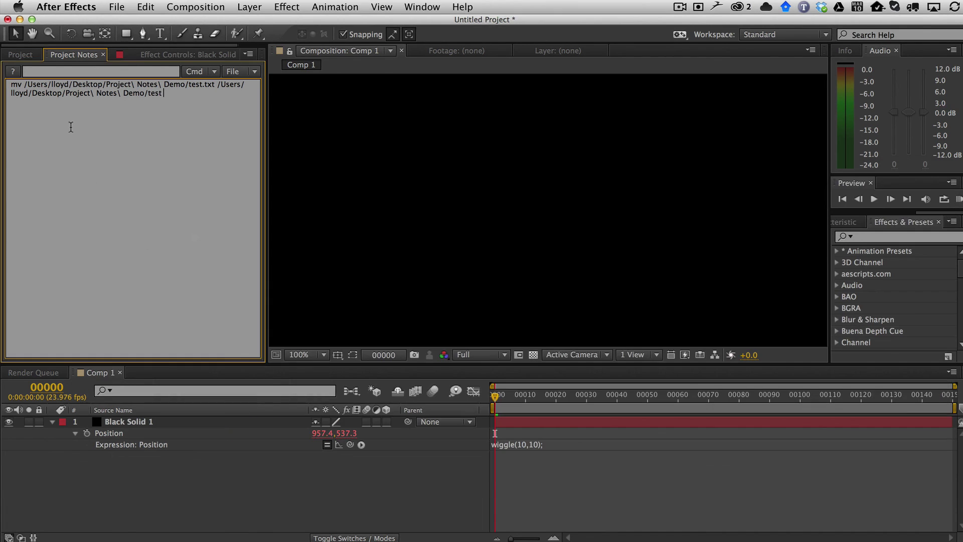
Run the note via Call System, moving test.txt into the test folder, and check Finder.
left_click(198, 71)
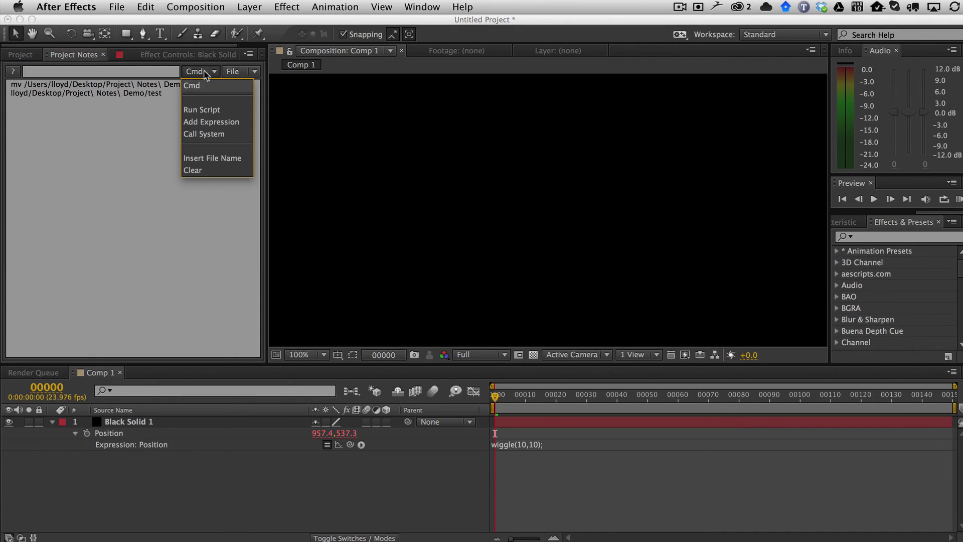
left_click(205, 135)
key("super+Tab")
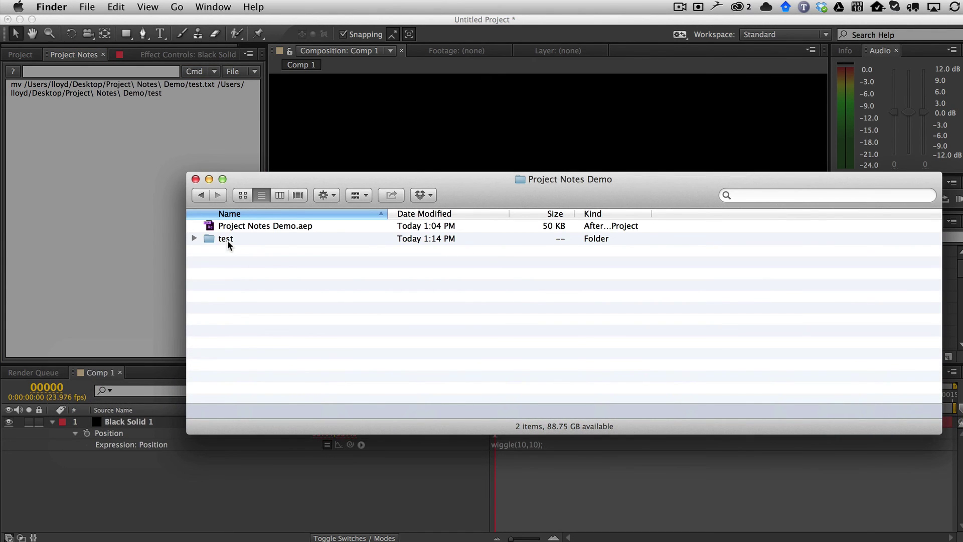
Check in Finder that test.txt is the only item in the test folder, then return to After Effects.
double_click(227, 239)
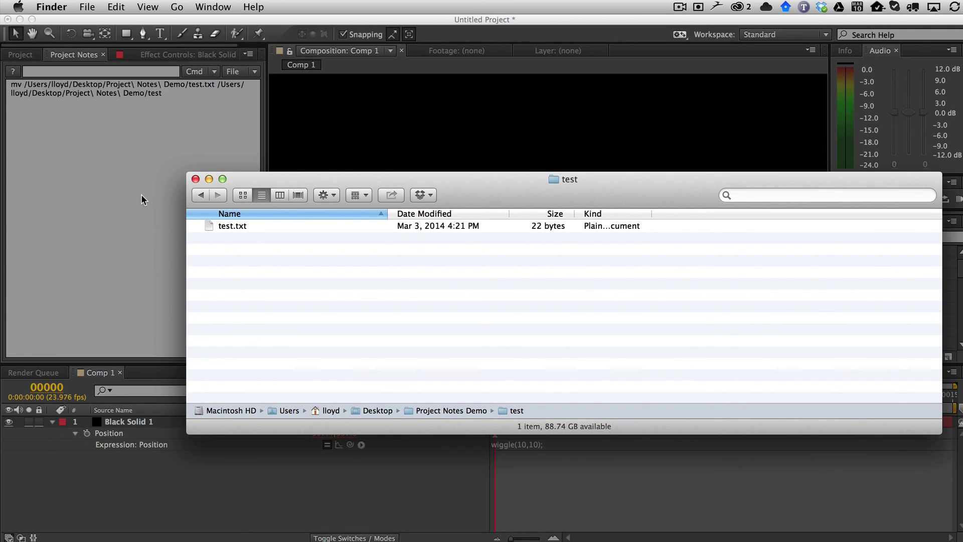
left_click(138, 200)
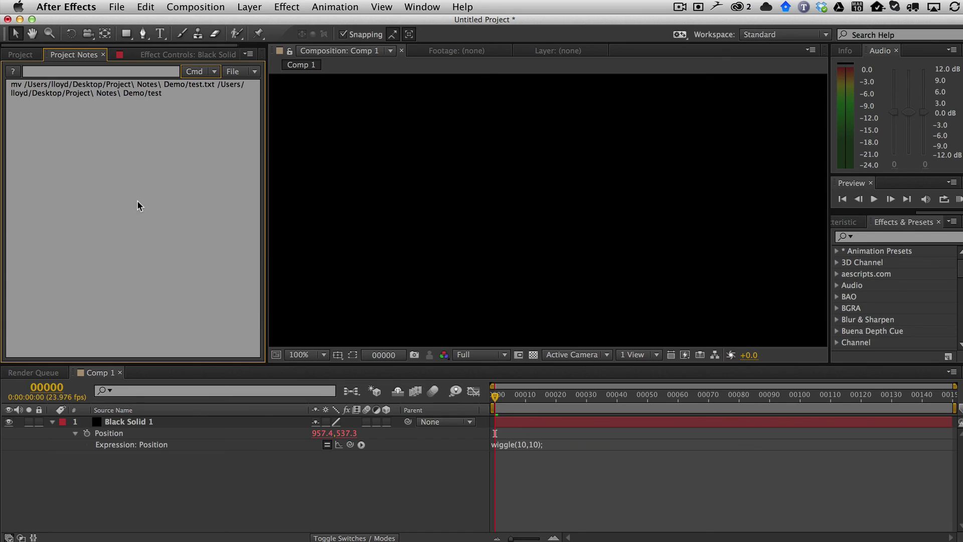